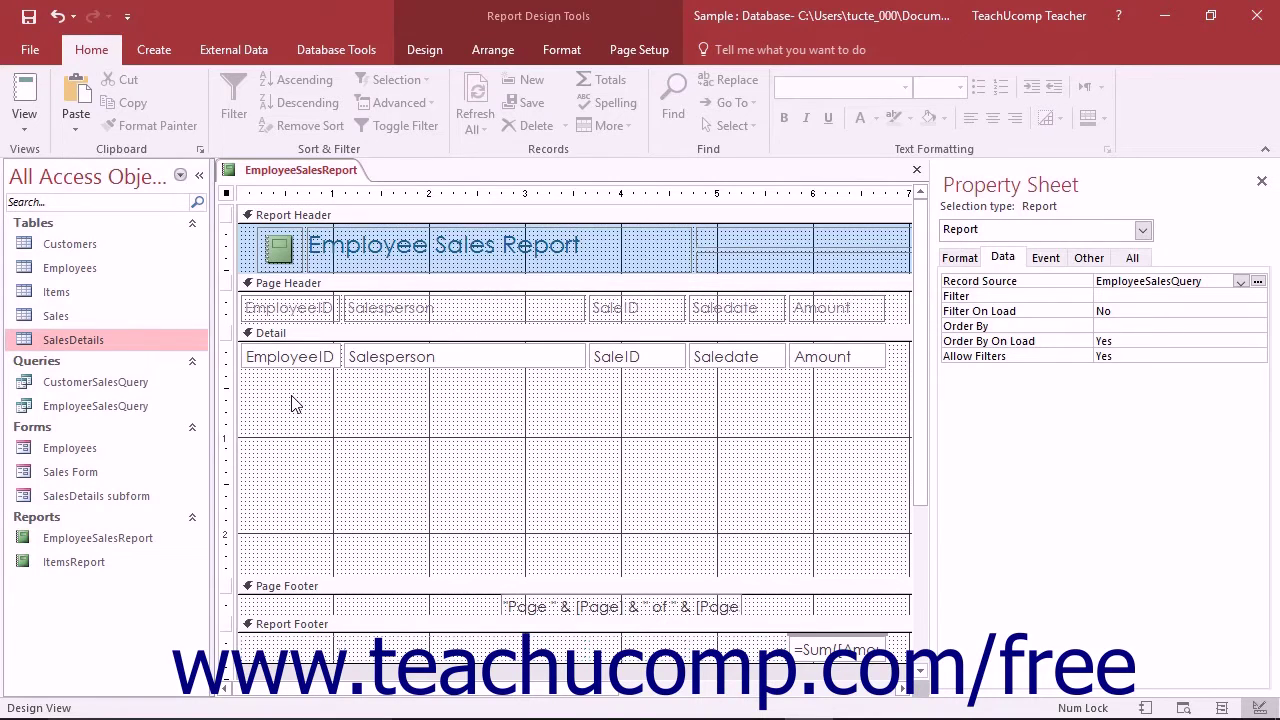
Step: Draw a Subform/Subreport control about 6.7 inches wide and 1.7 inches tall in the Detail section, below the field row
click(438, 50)
click(655, 120)
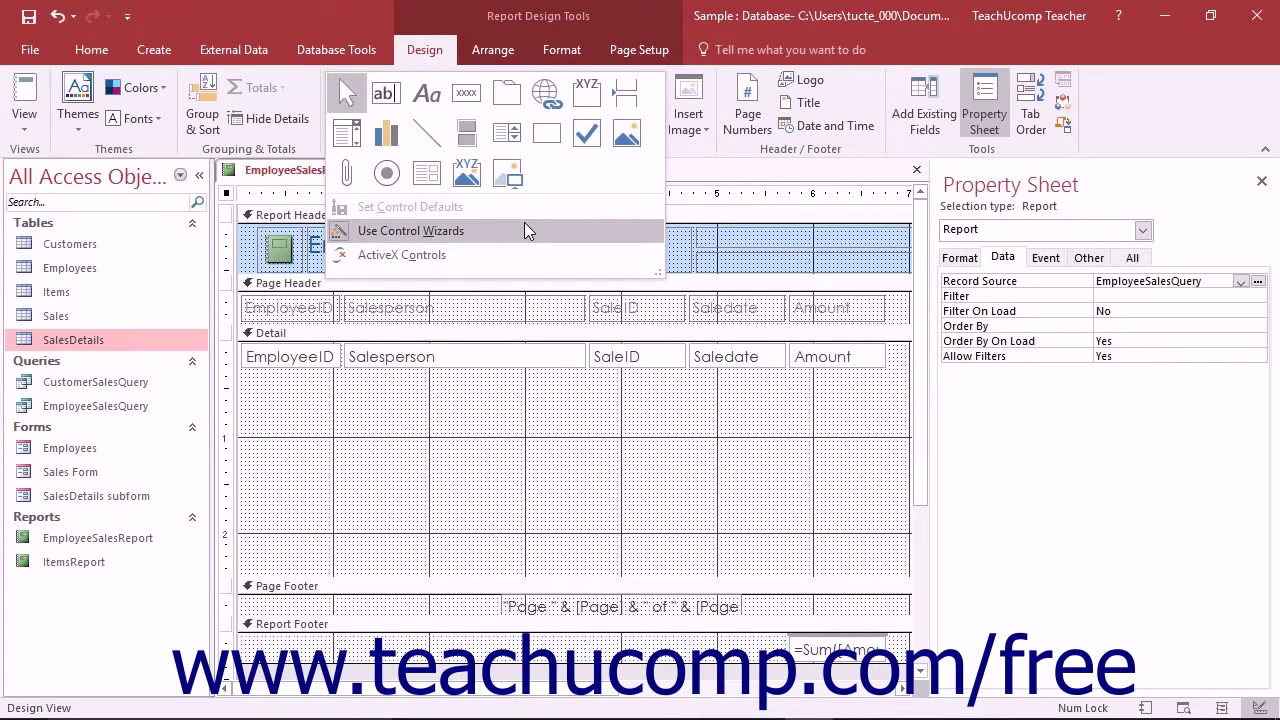
click(443, 57)
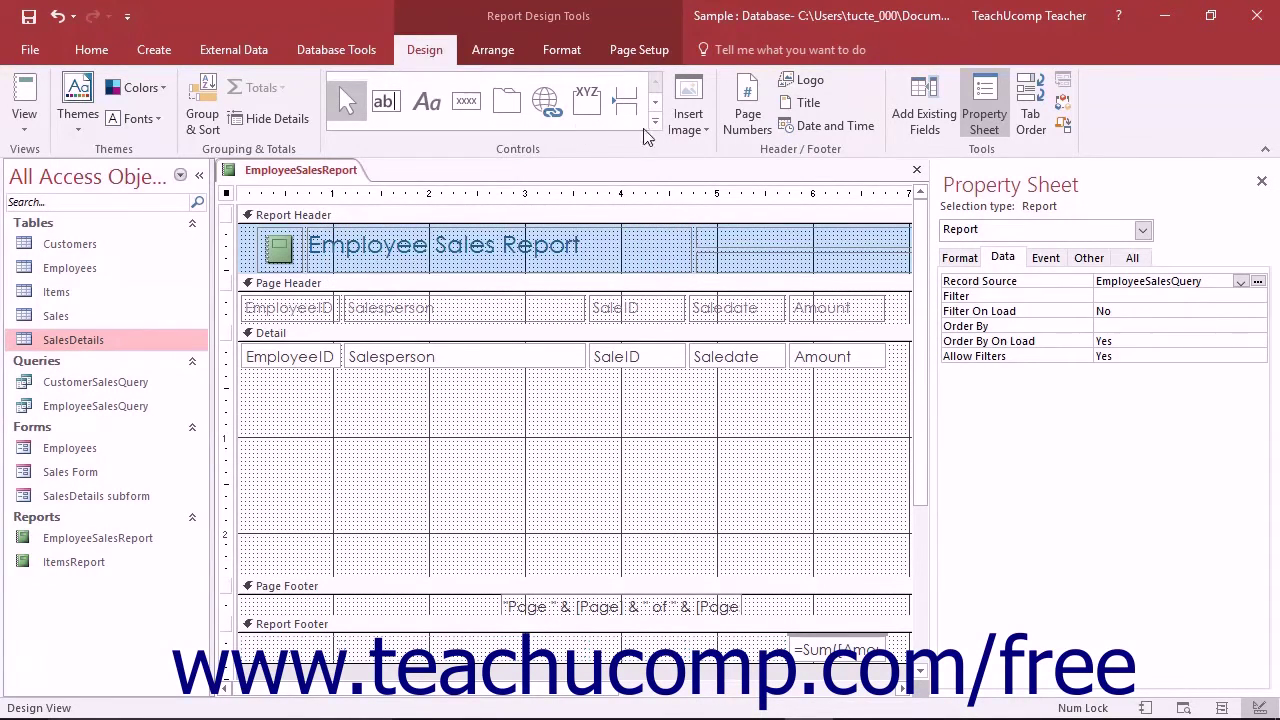
click(655, 102)
click(655, 104)
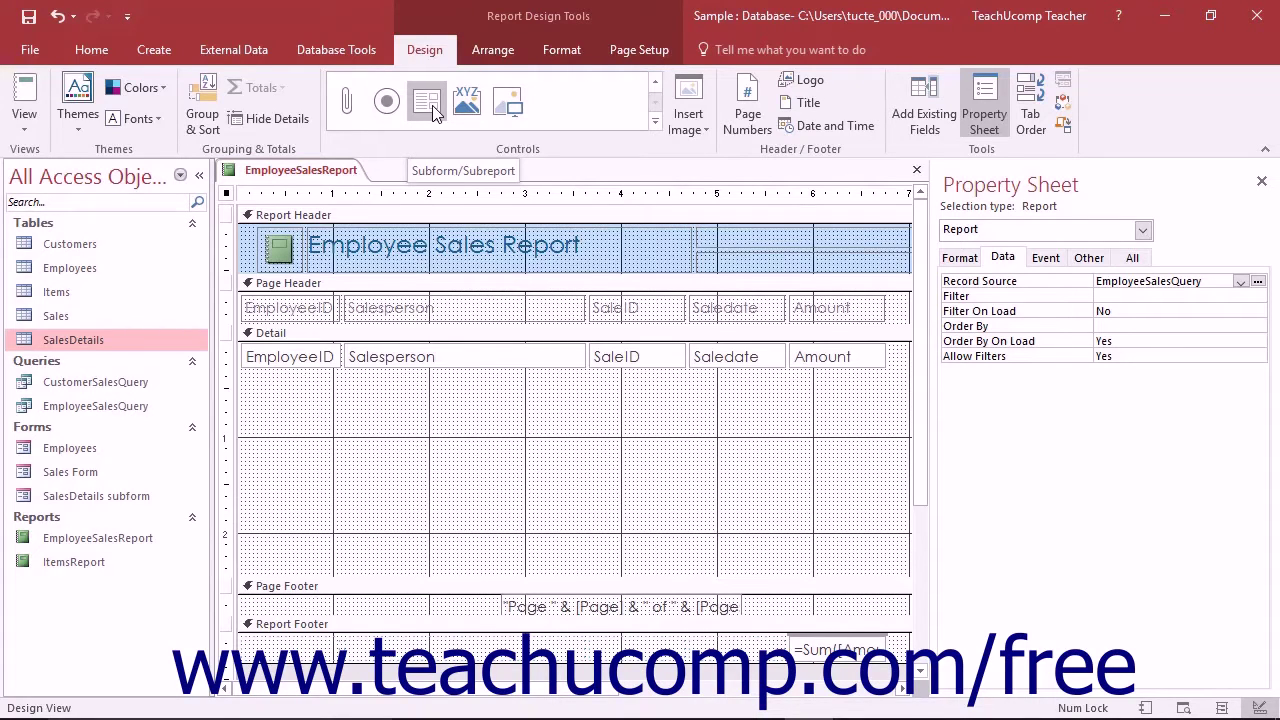
click(431, 106)
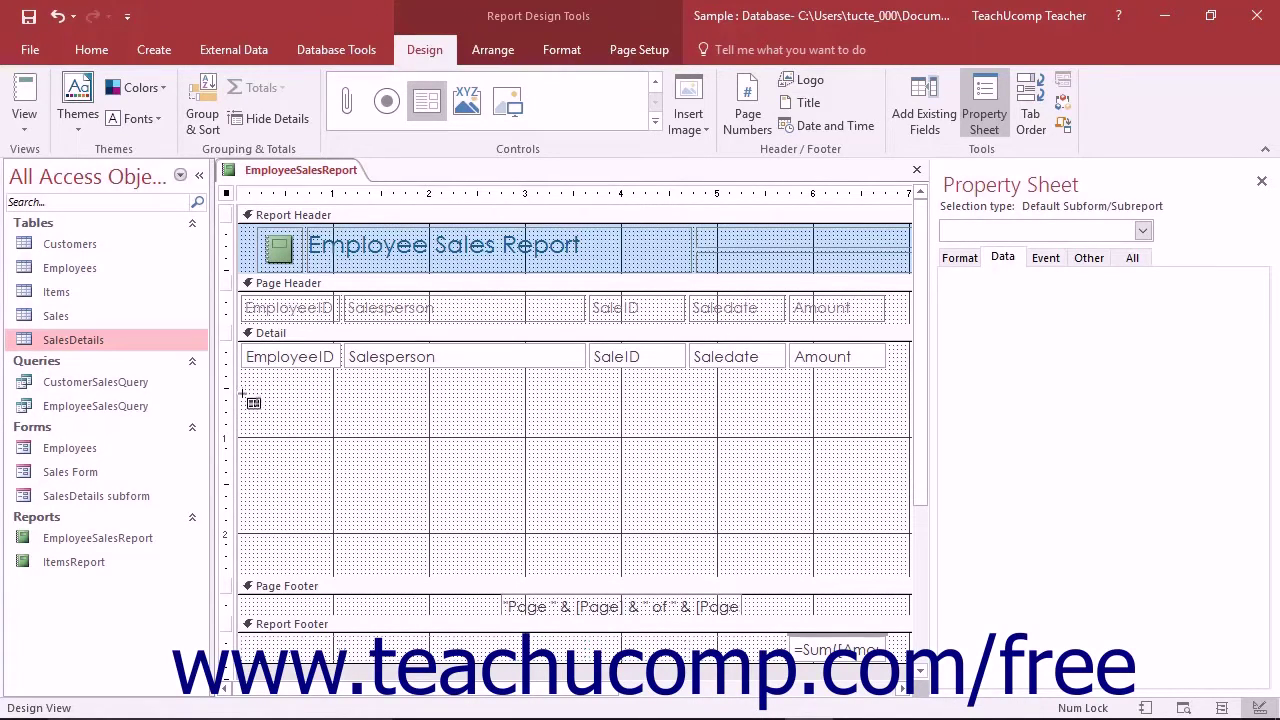
mouse_move(241, 395)
mouse_down()
mouse_move(388, 546)
mouse_move(550, 560)
mouse_move(888, 556)
mouse_up()
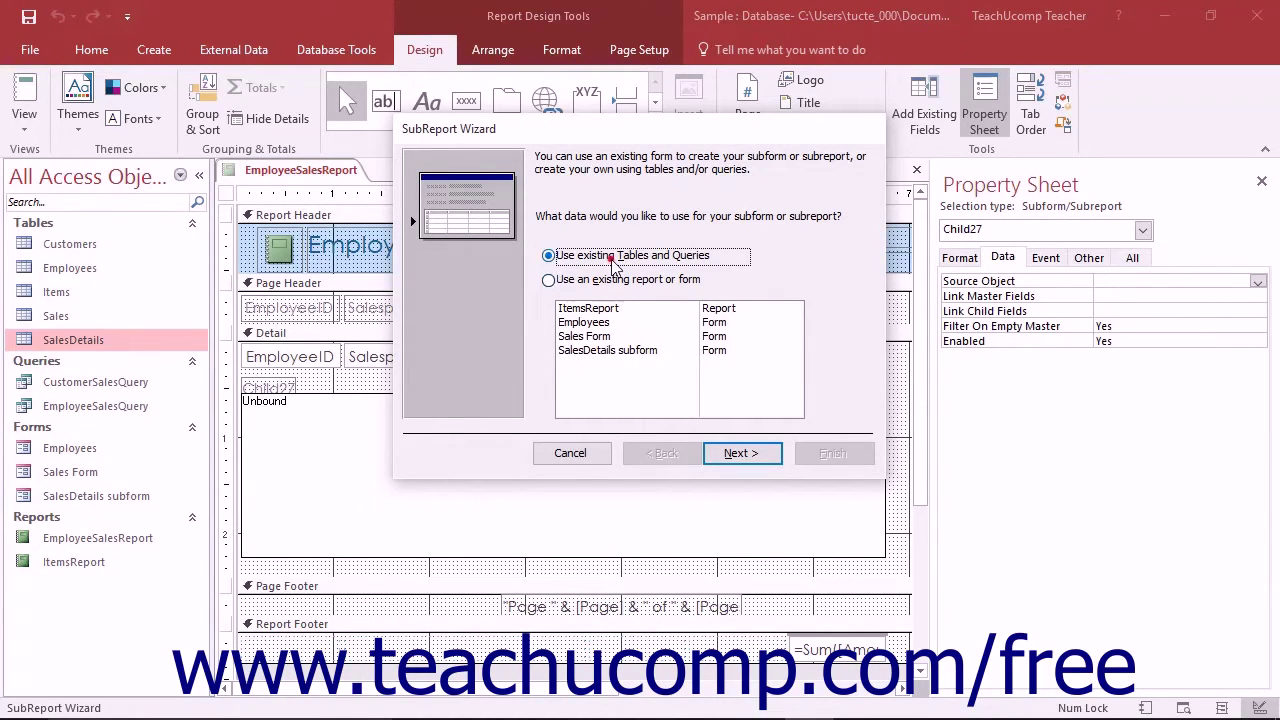
Step: Choose existing tables and queries as the data source for the subreport and continue to the field selection
click(614, 281)
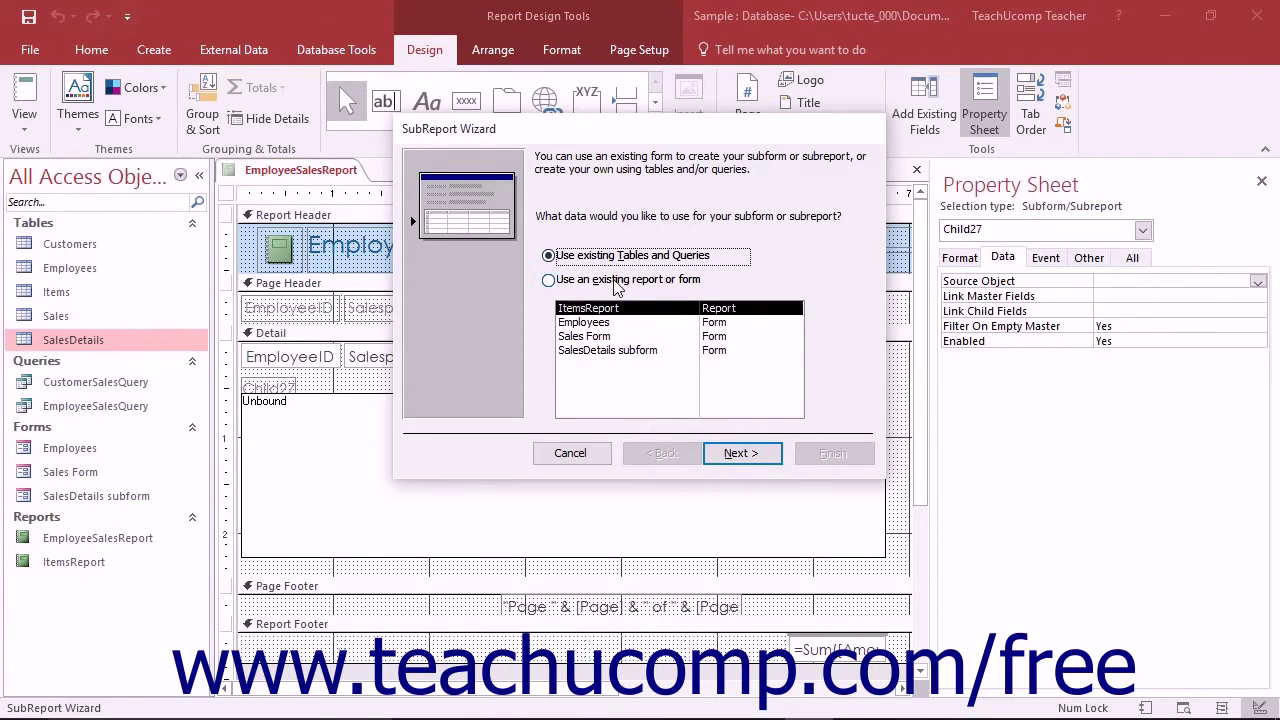
click(616, 283)
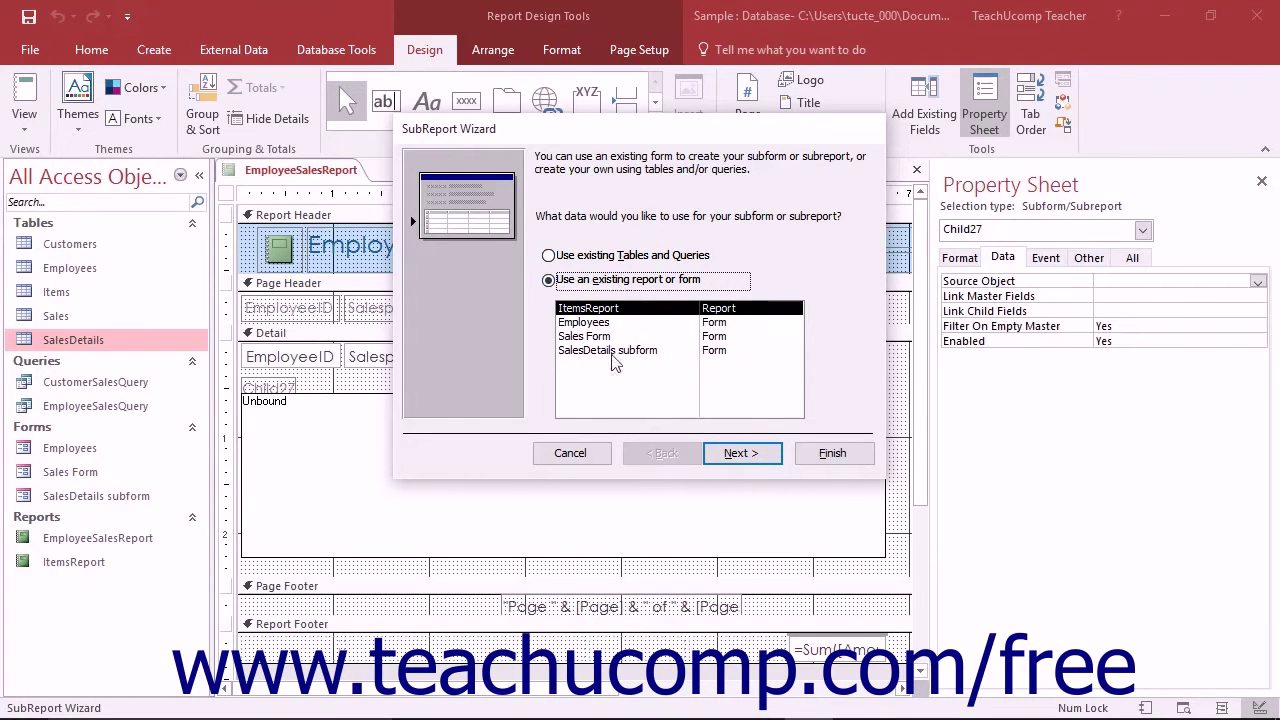
click(631, 257)
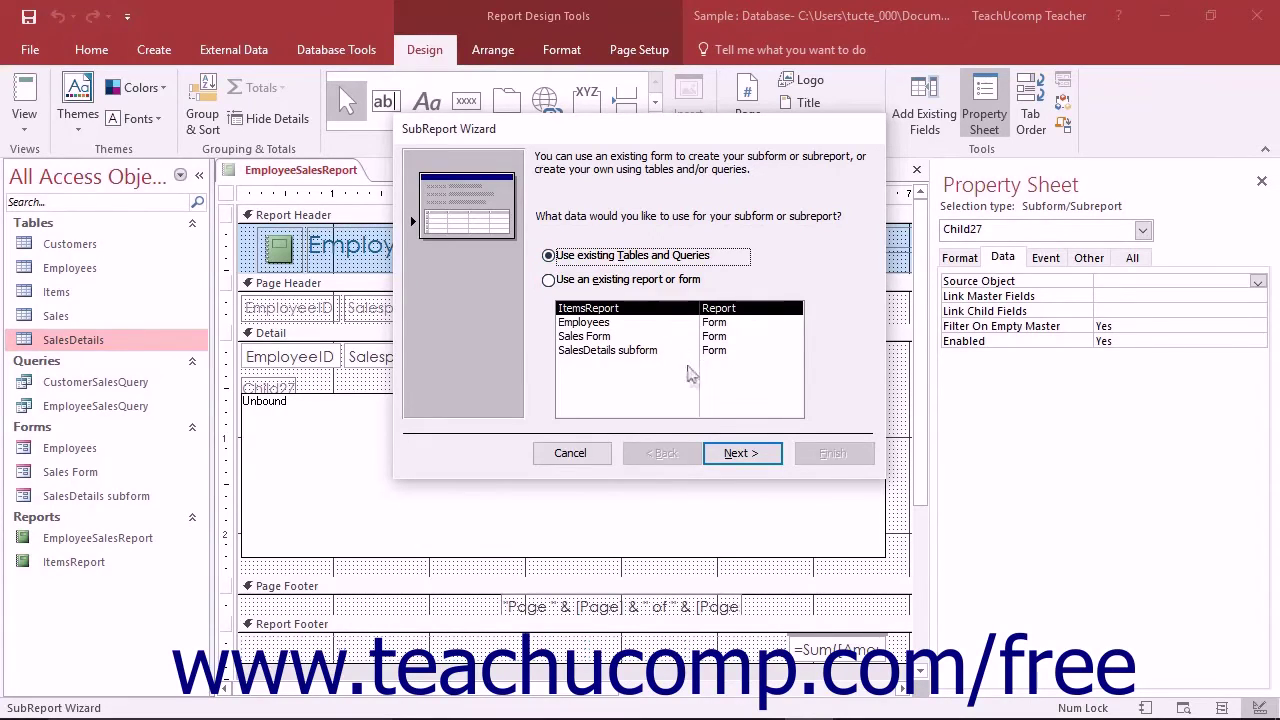
click(731, 455)
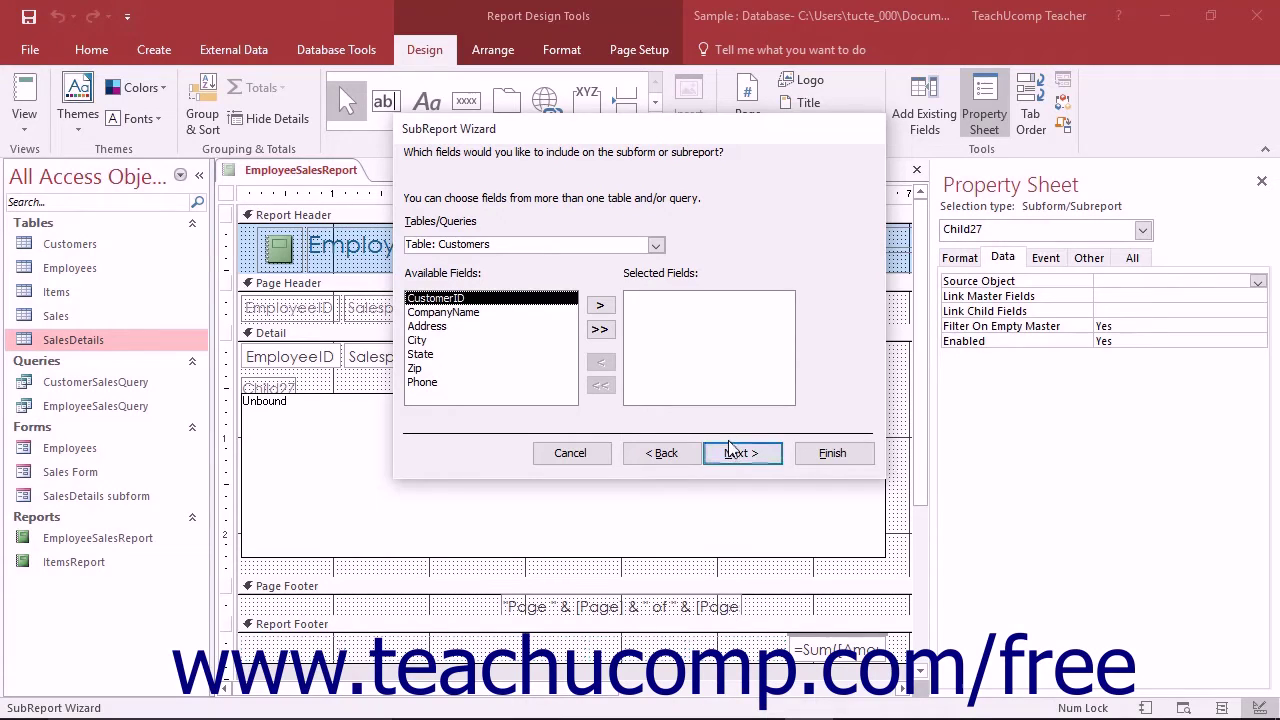
Step: Include the SaleID, ItemID, Price and Quantity fields from the SalesDetails table in the subreport and continue to the linking options
click(656, 246)
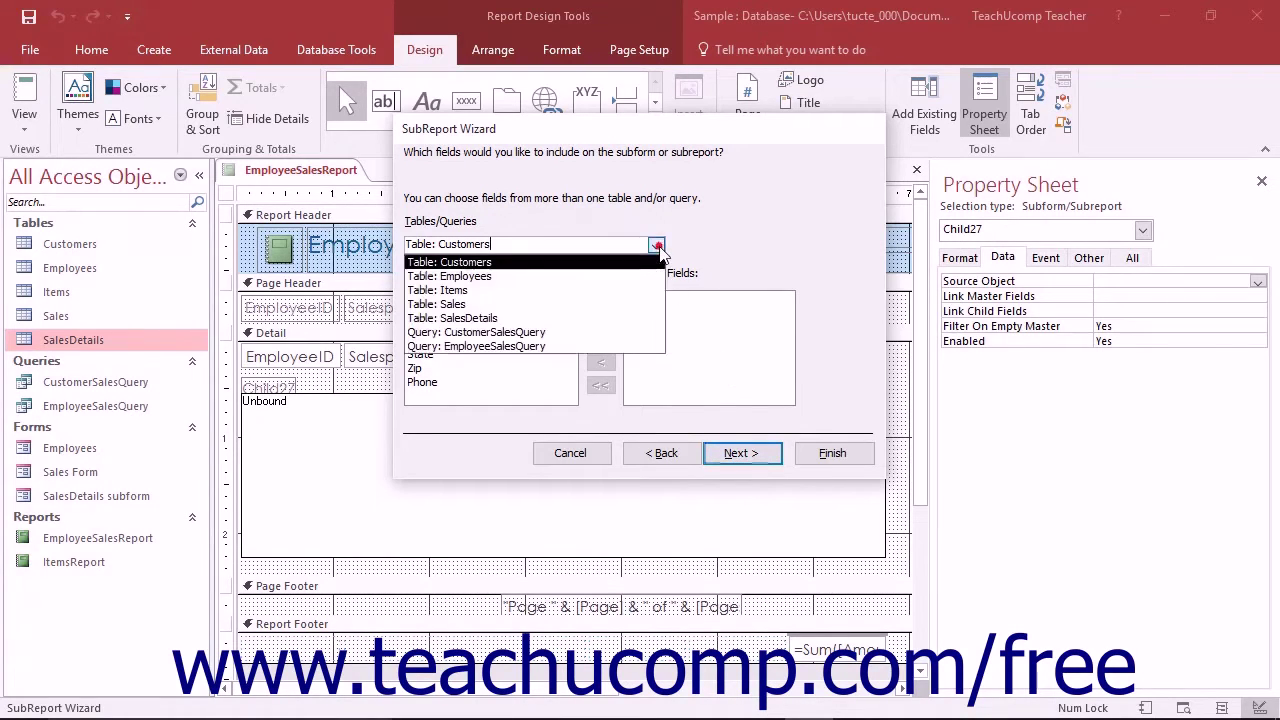
click(612, 318)
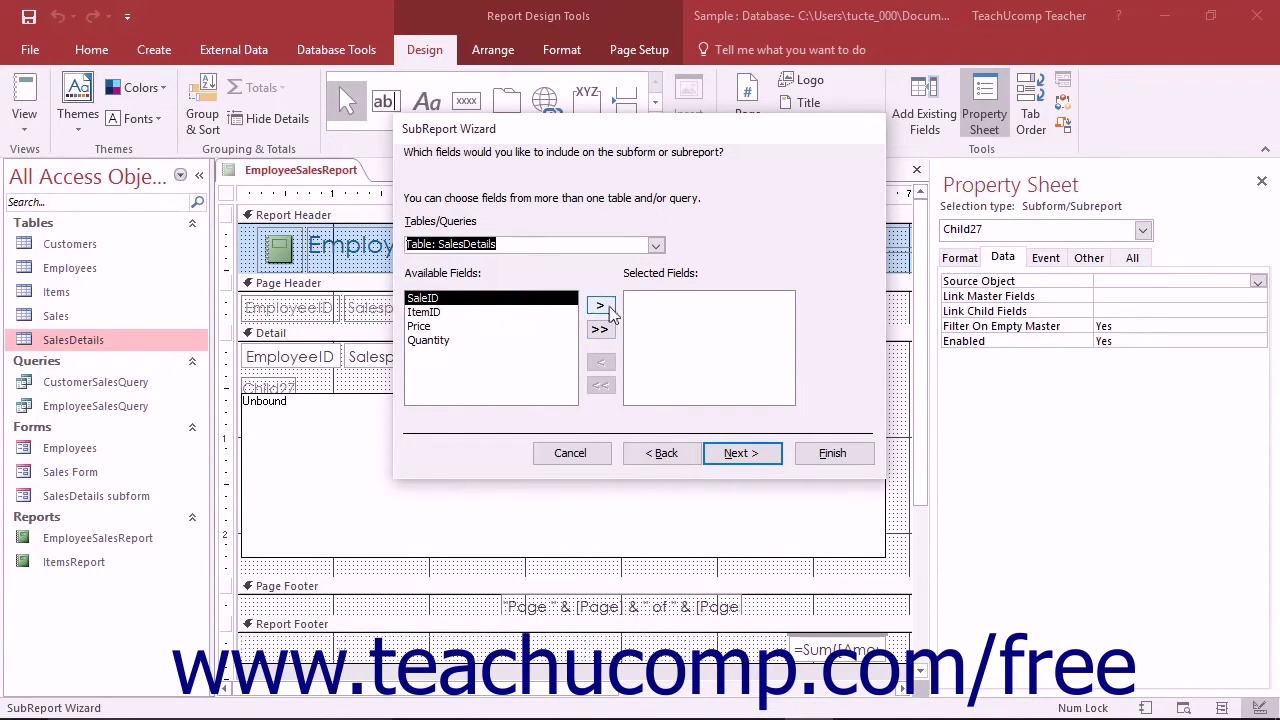
click(600, 305)
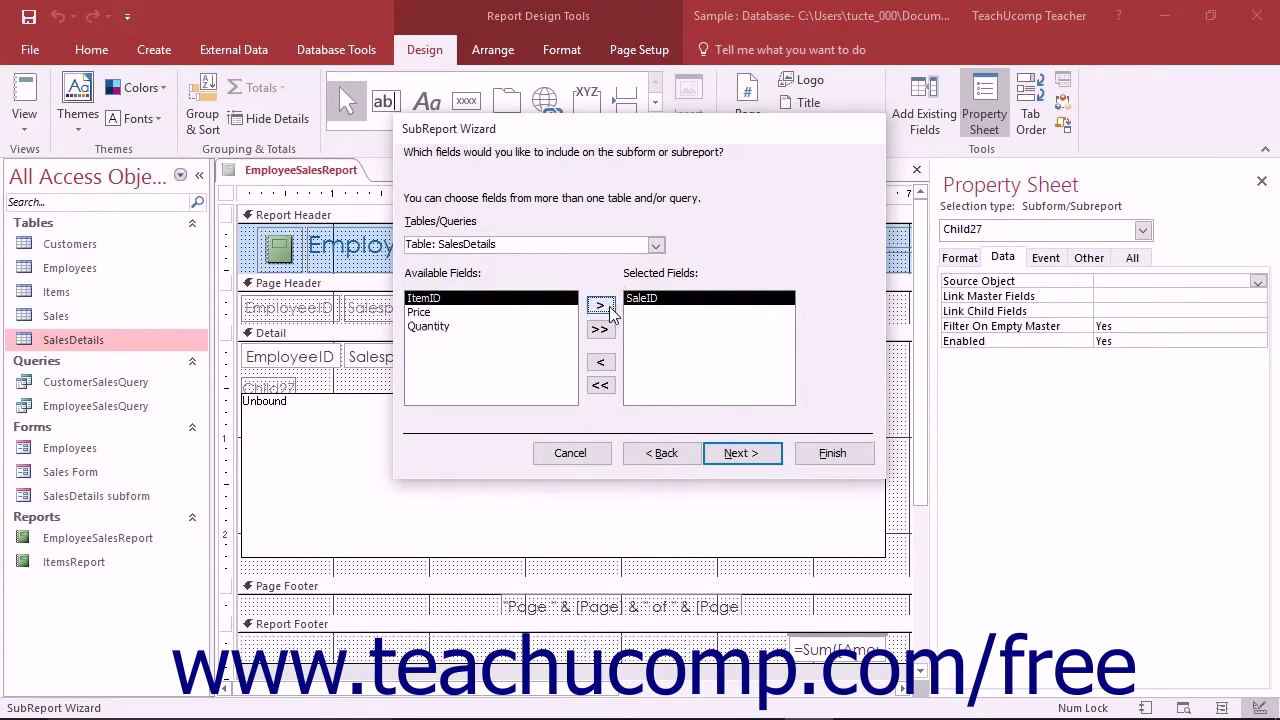
click(600, 305)
click(600, 305)
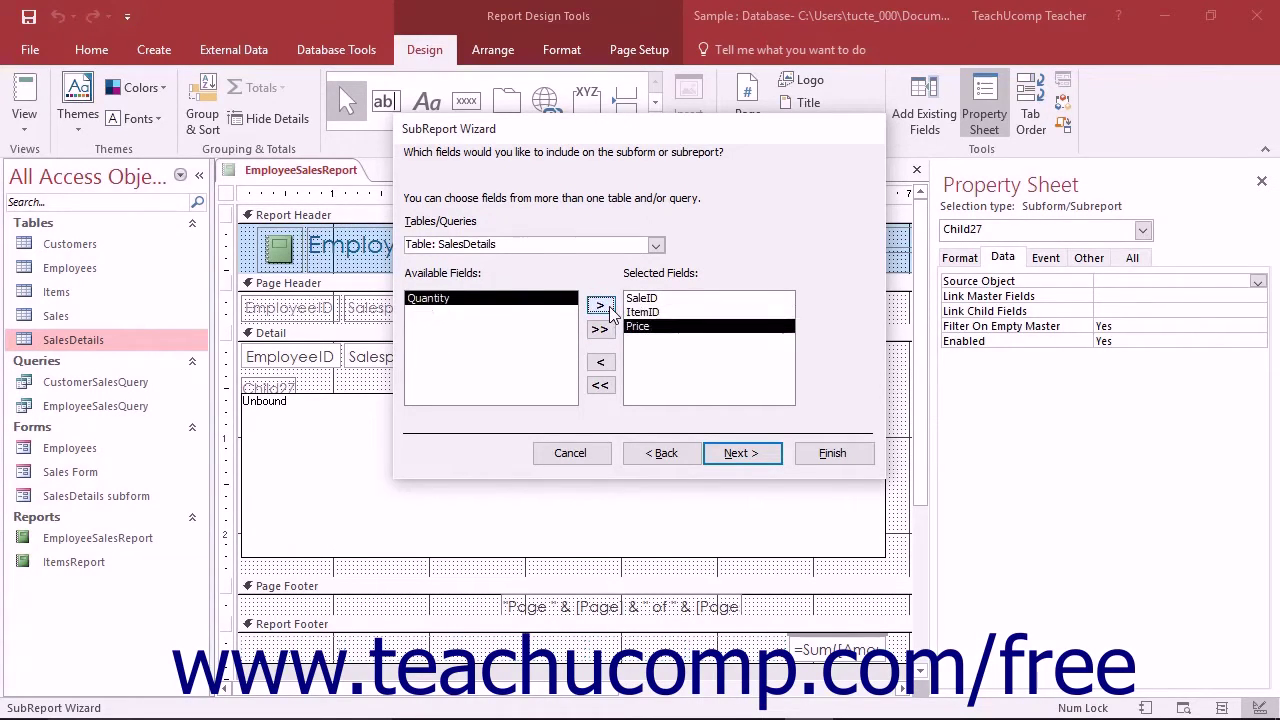
click(600, 305)
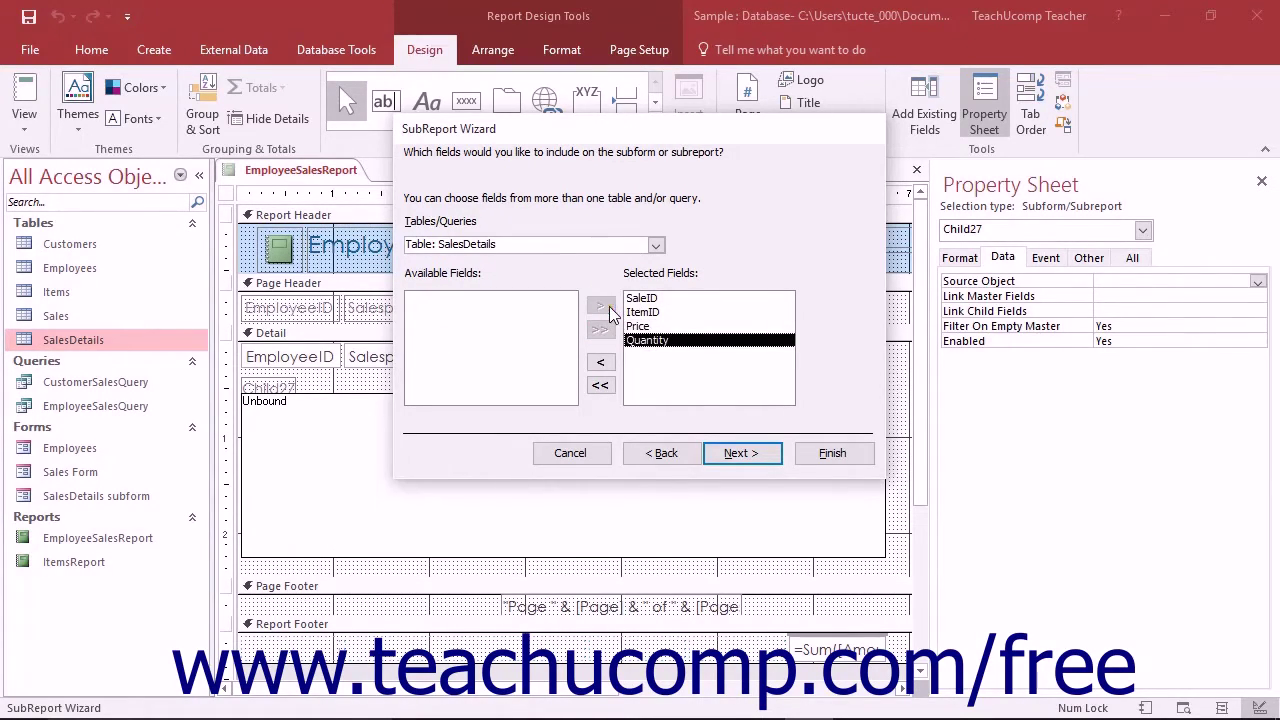
click(729, 458)
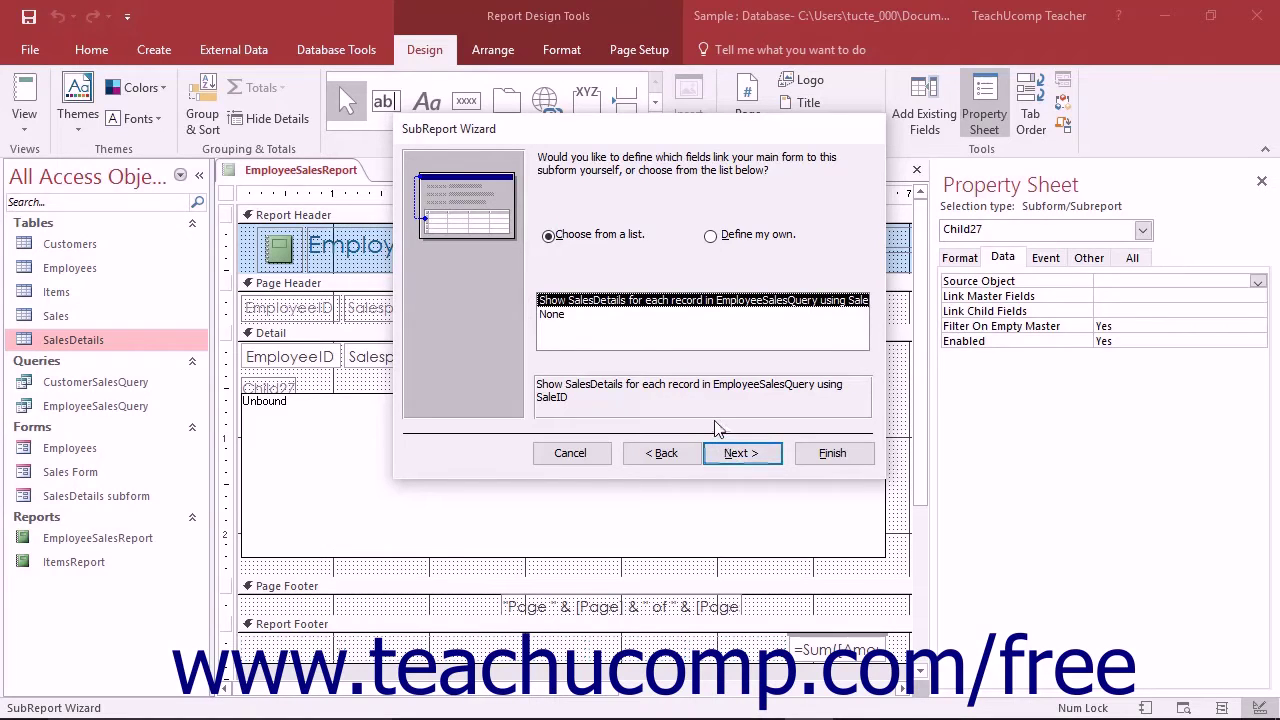
Step: Try defining a custom link between the main report's SaleID field and the subreport's SaleID field
click(610, 234)
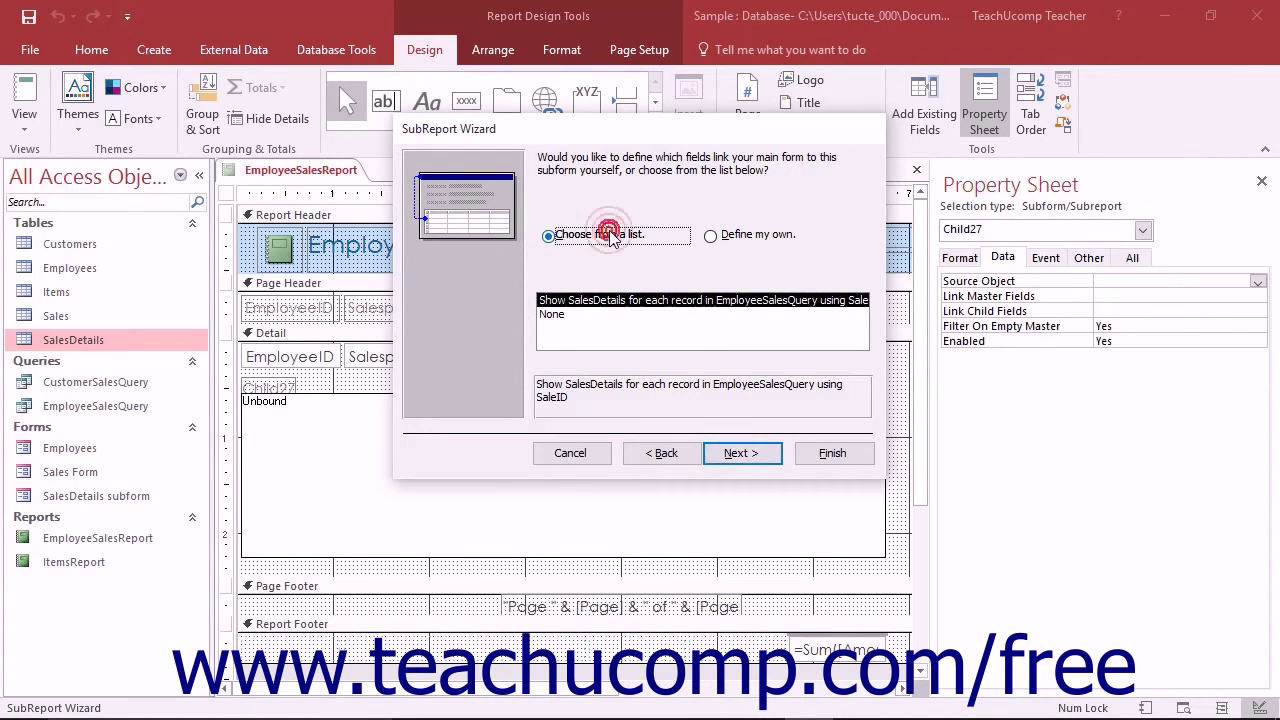
click(628, 306)
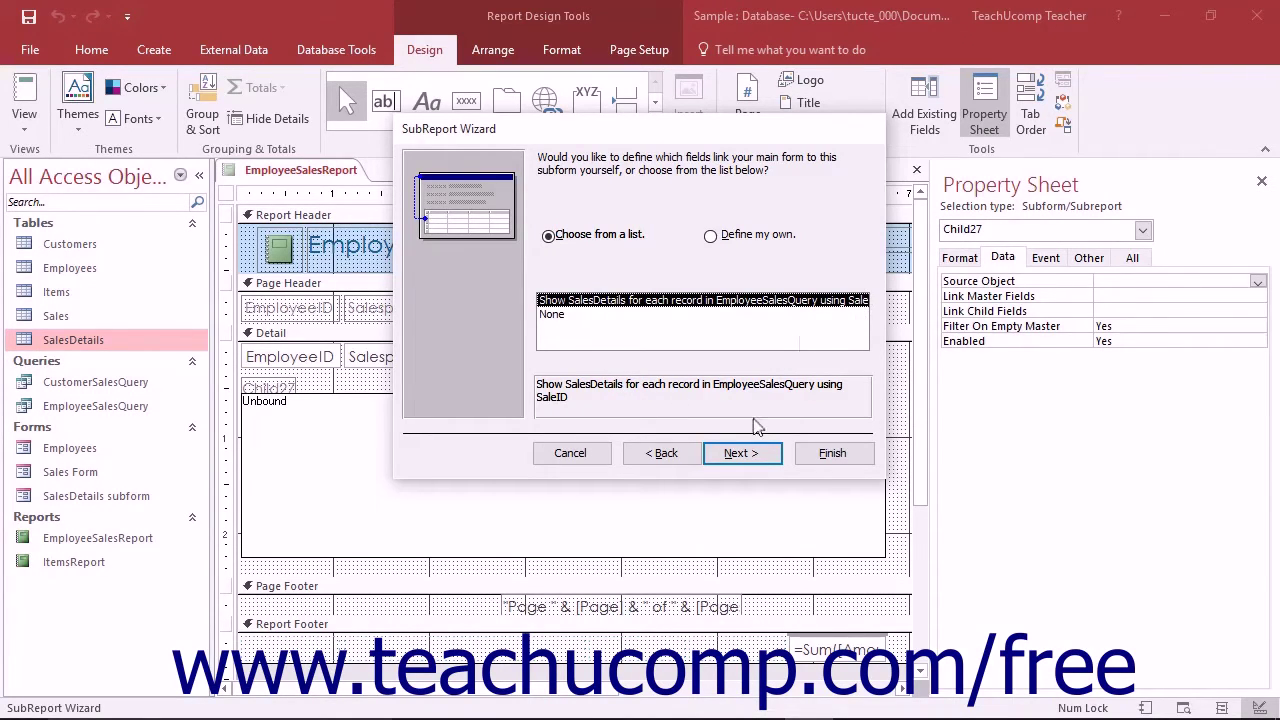
click(712, 237)
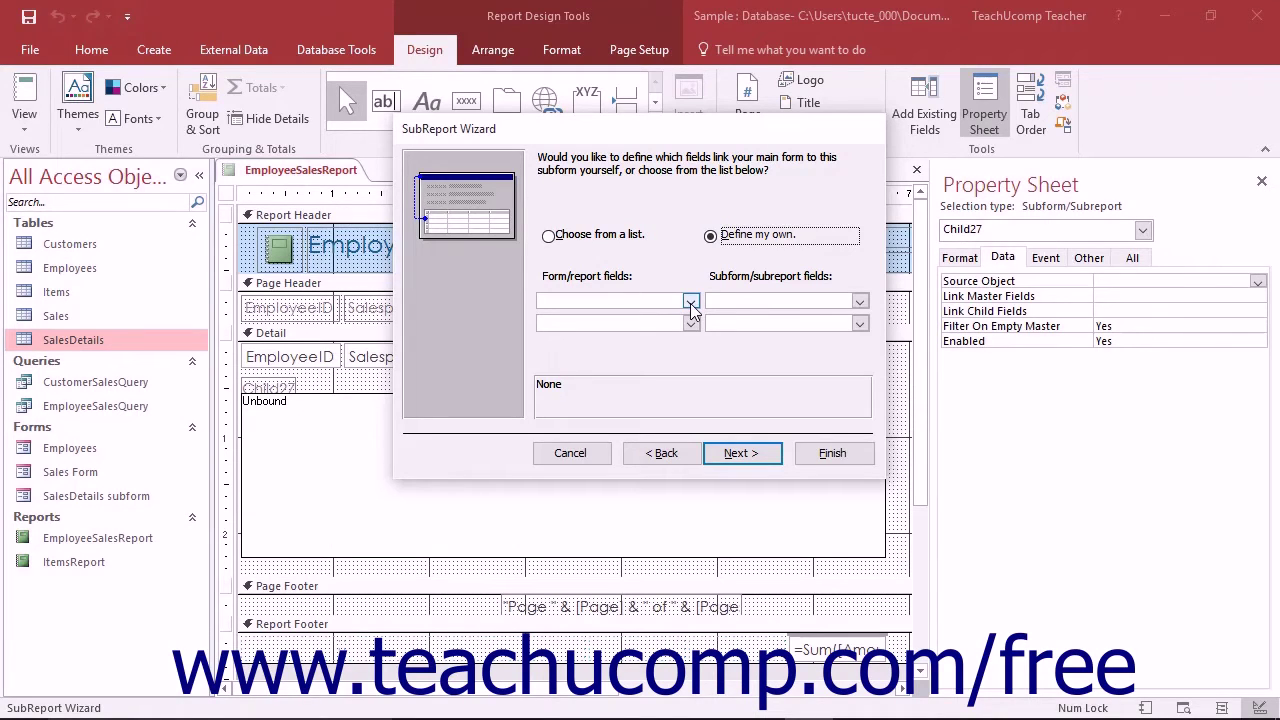
click(691, 302)
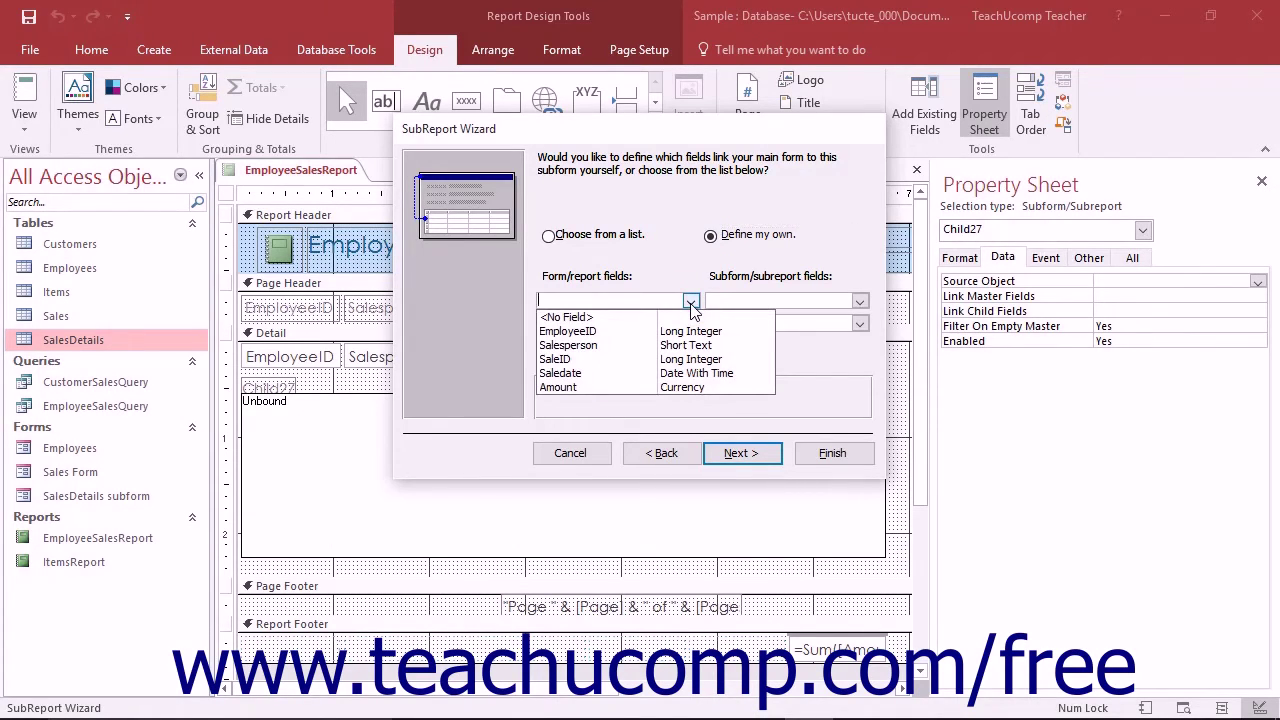
click(556, 359)
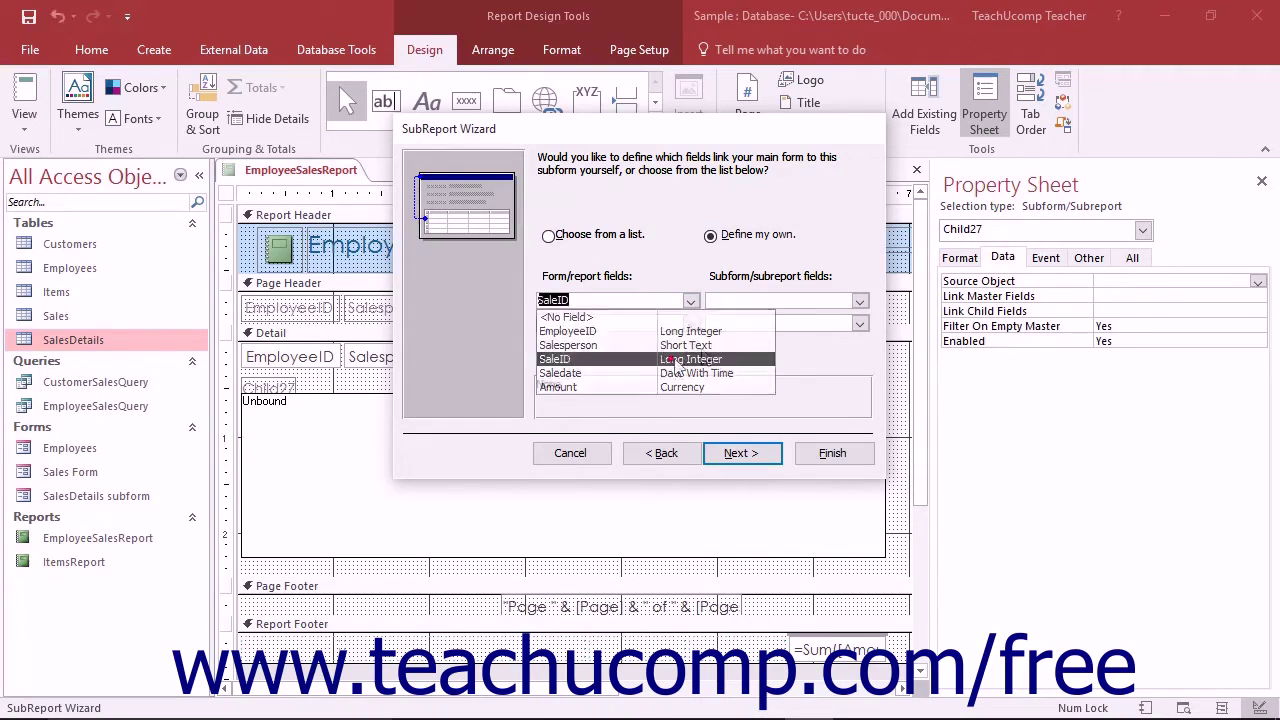
click(859, 301)
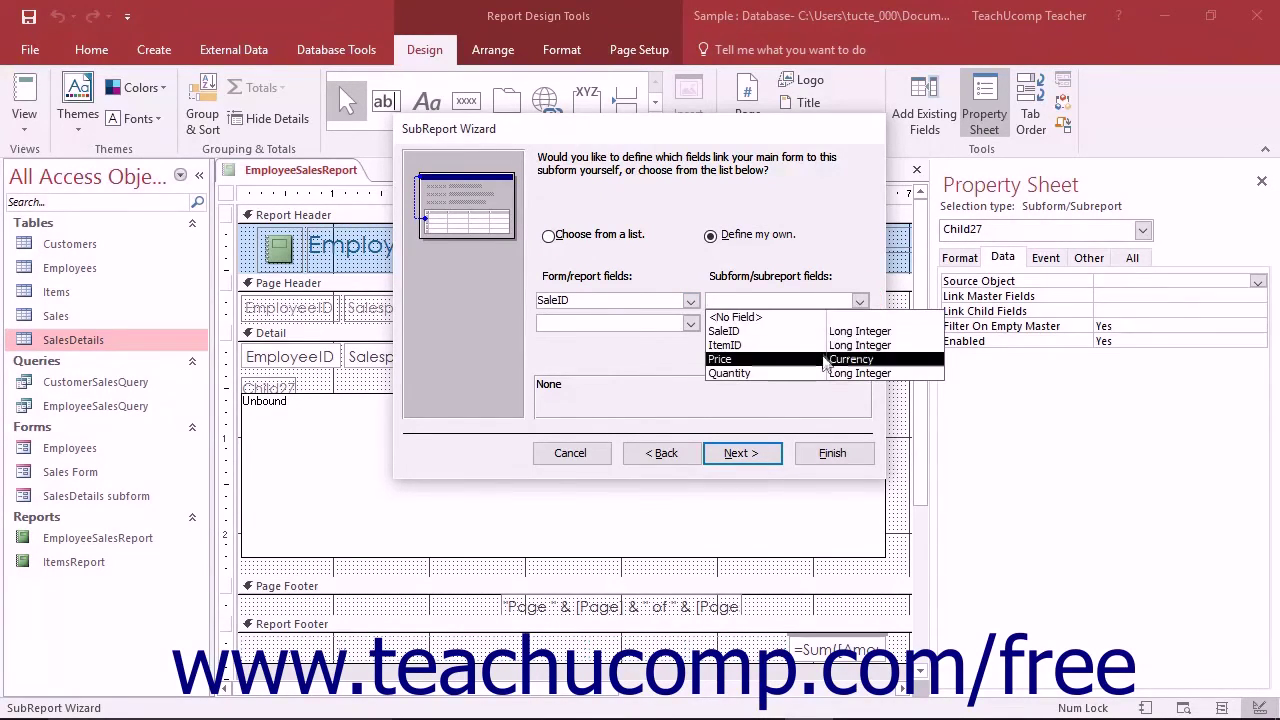
click(826, 331)
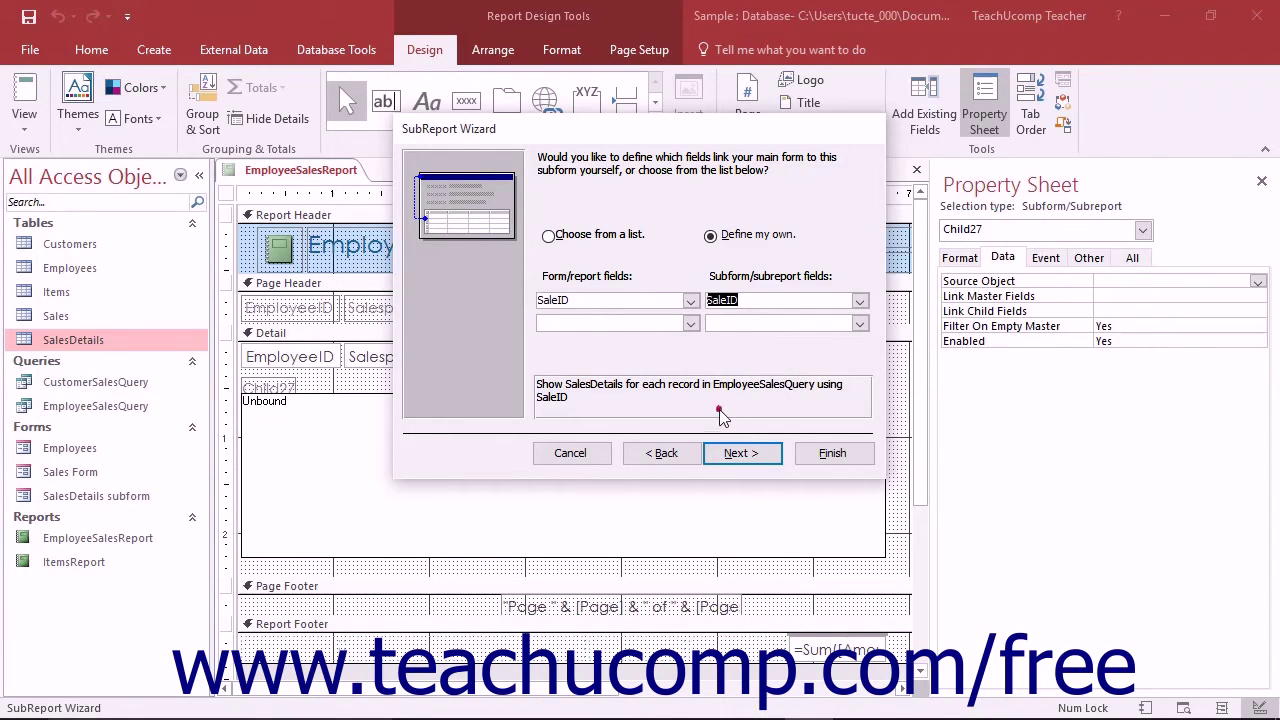
Step: Use the listed link that shows SalesDetails for each EmployeeSalesQuery record by SaleID, and finish the wizard with the name SalesDetails subreport
click(600, 236)
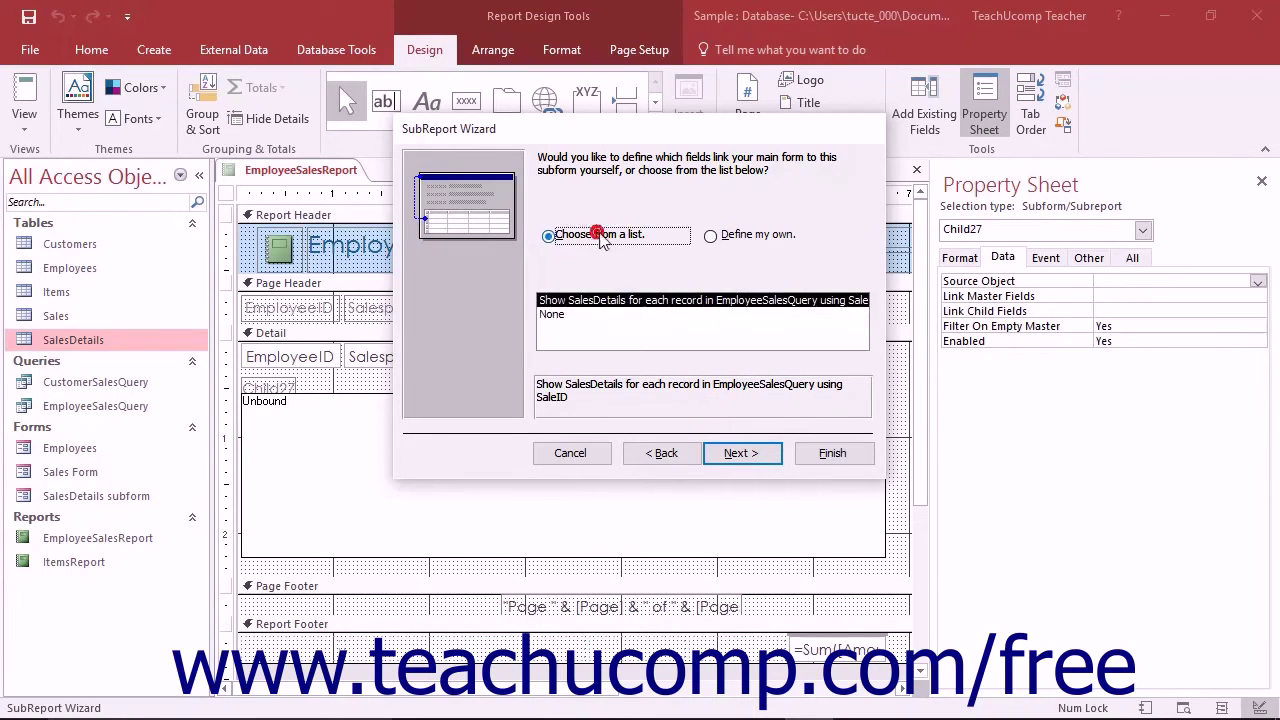
click(618, 302)
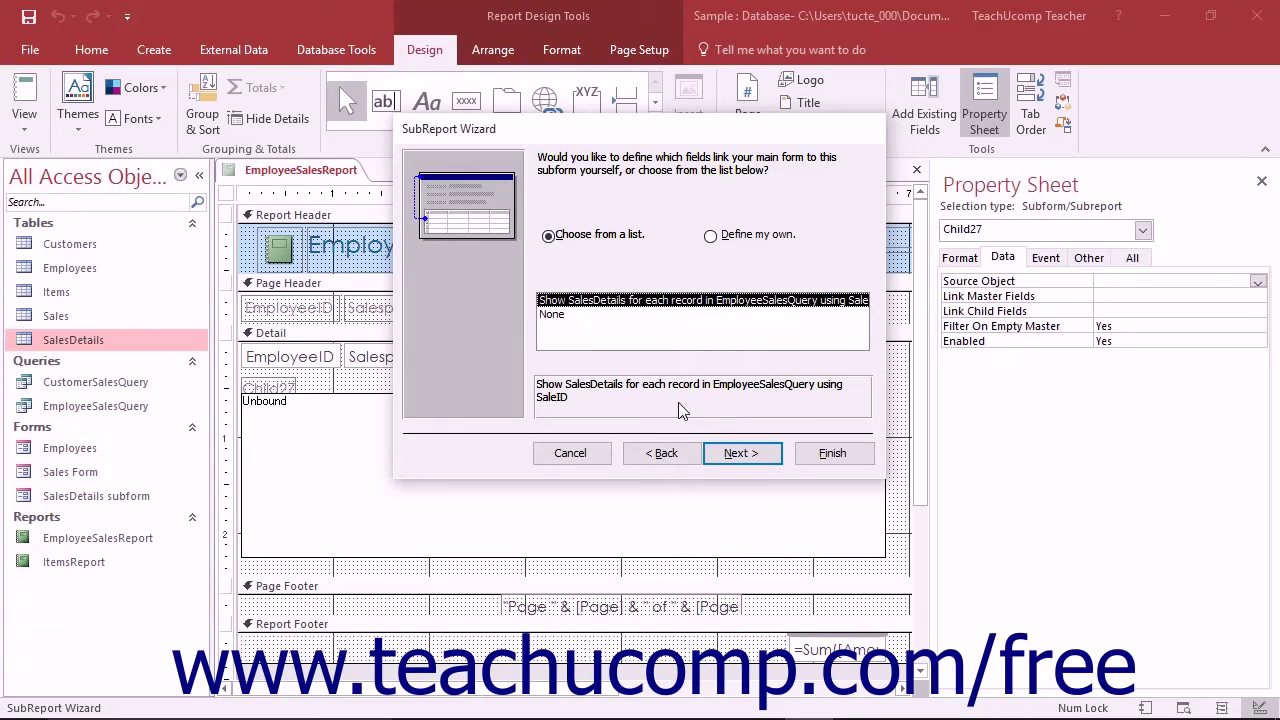
click(742, 453)
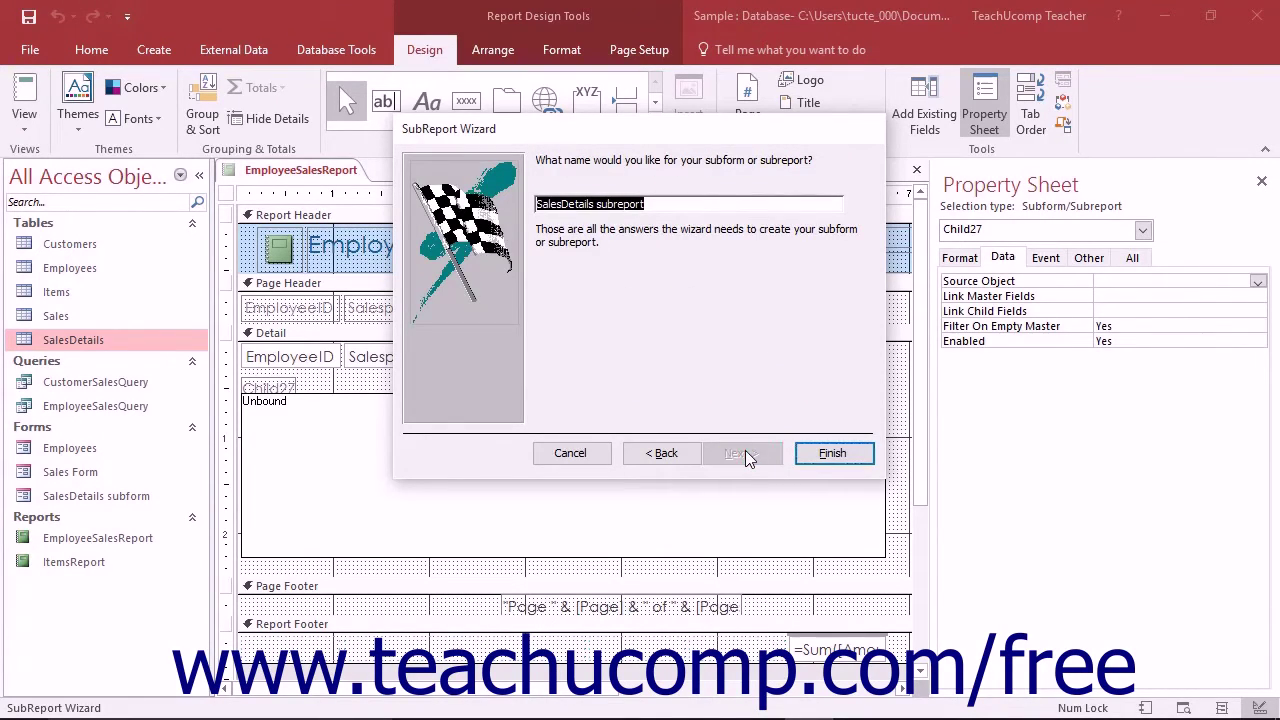
click(667, 201)
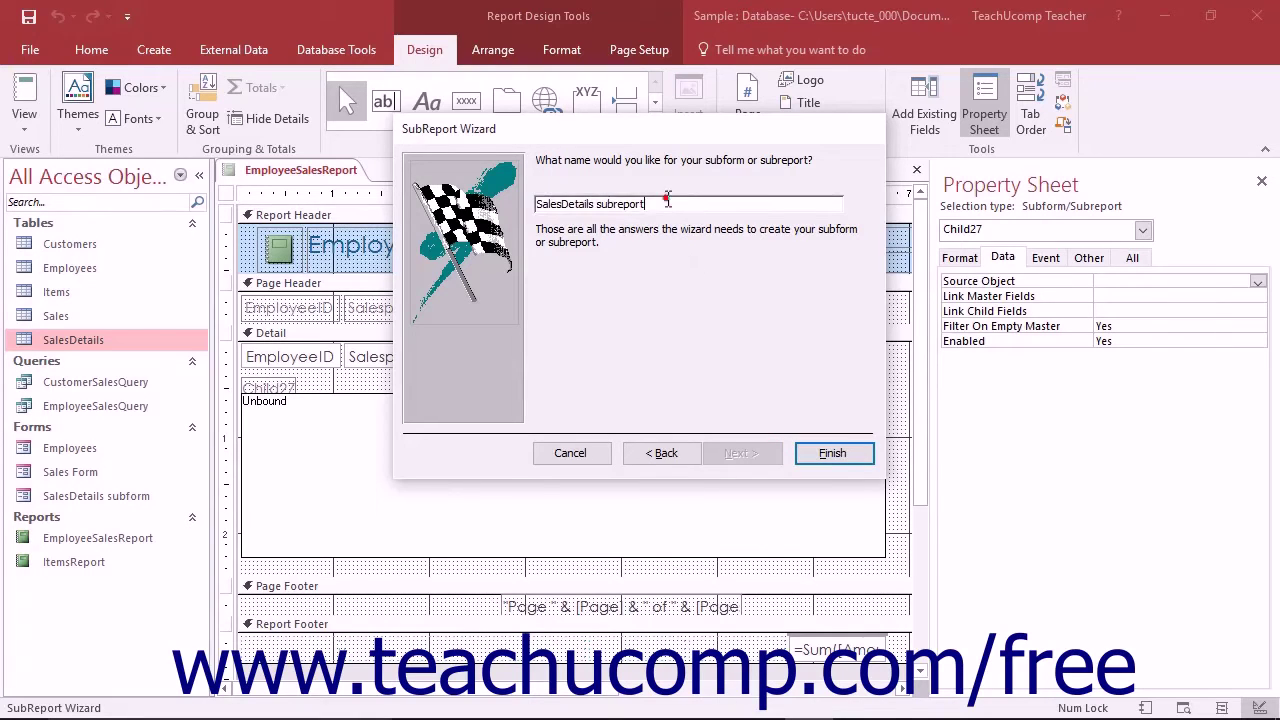
click(831, 453)
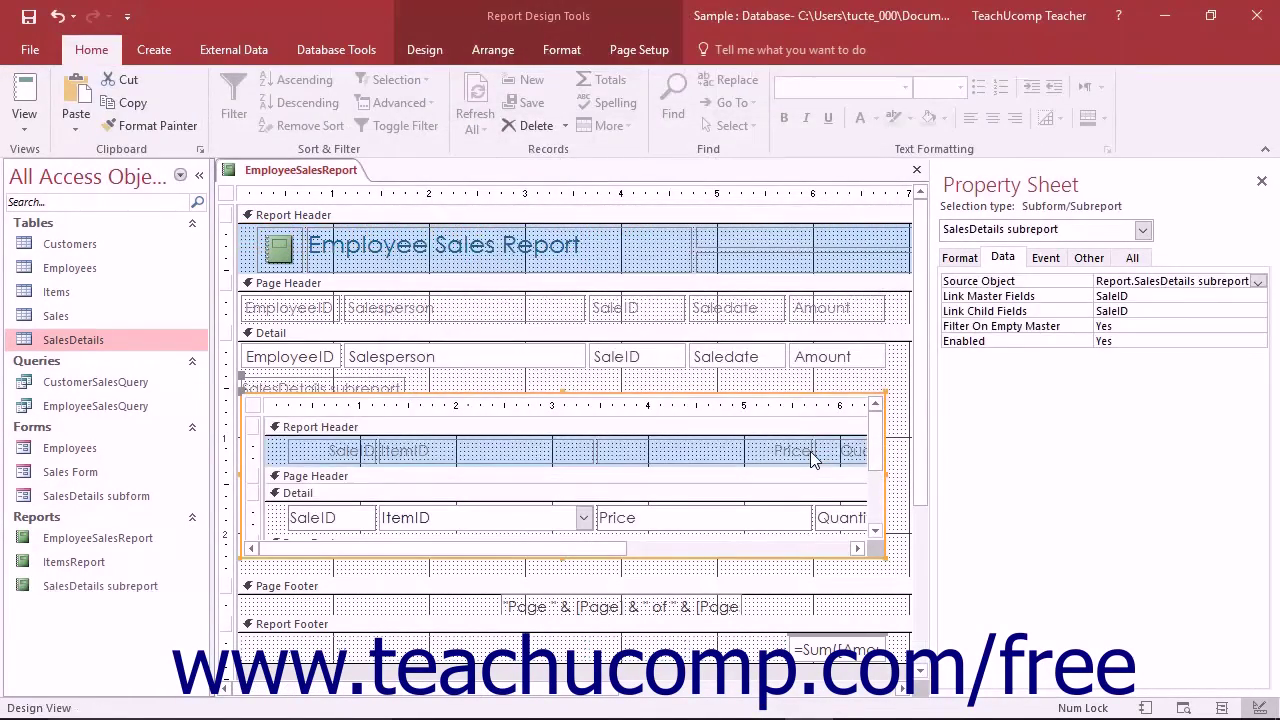
Step: Display the report in Report View and look through the sales records with their SalesDetails subreports
click(34, 95)
scroll(614, 445, down, 8)
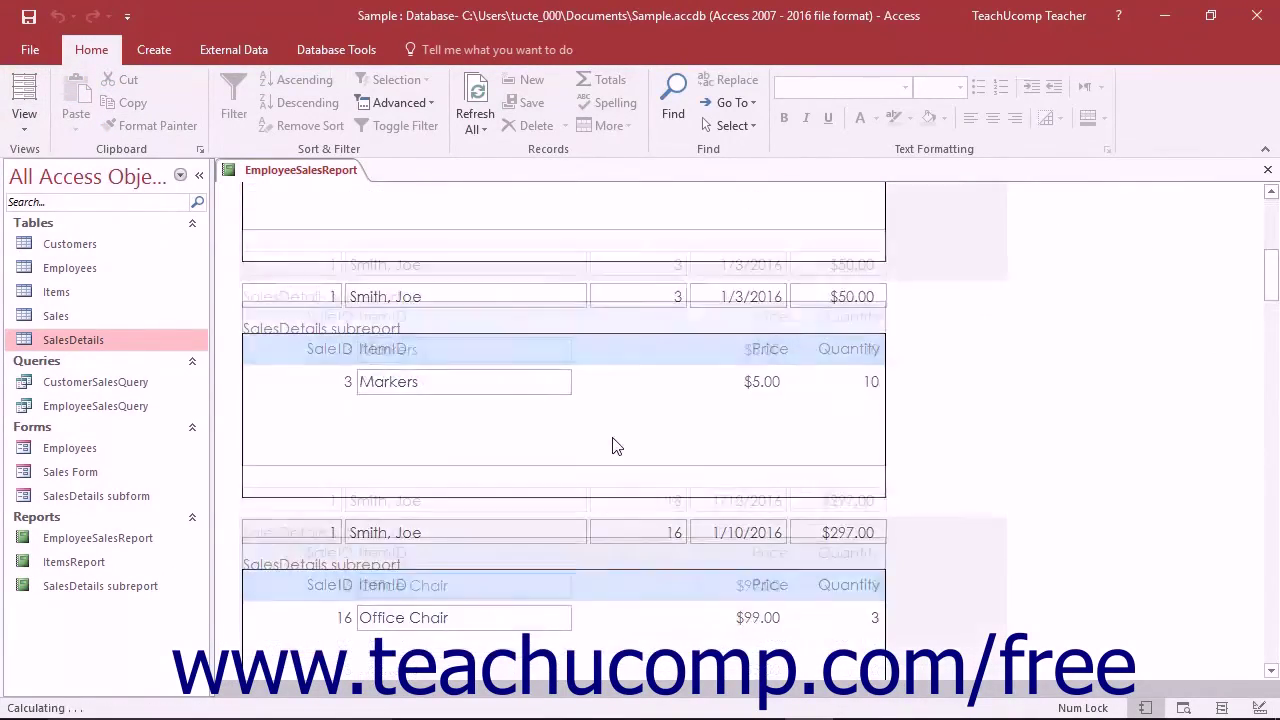
scroll(614, 445, down, 8)
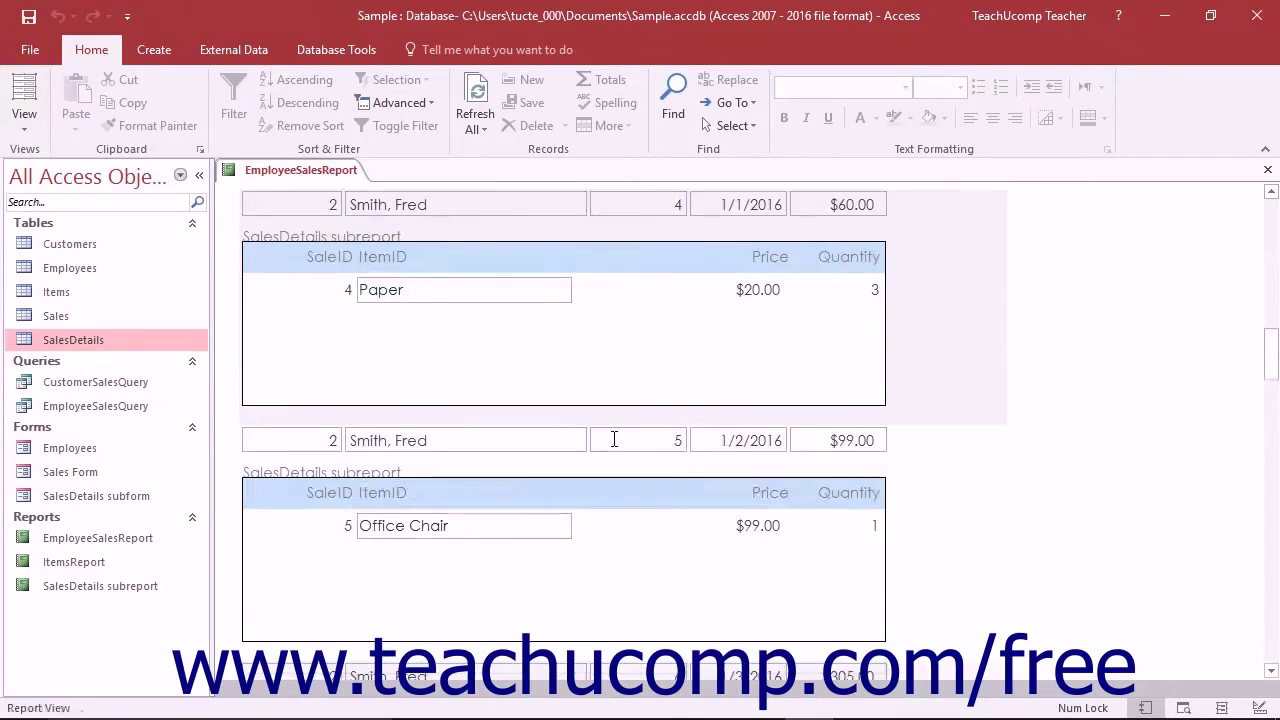